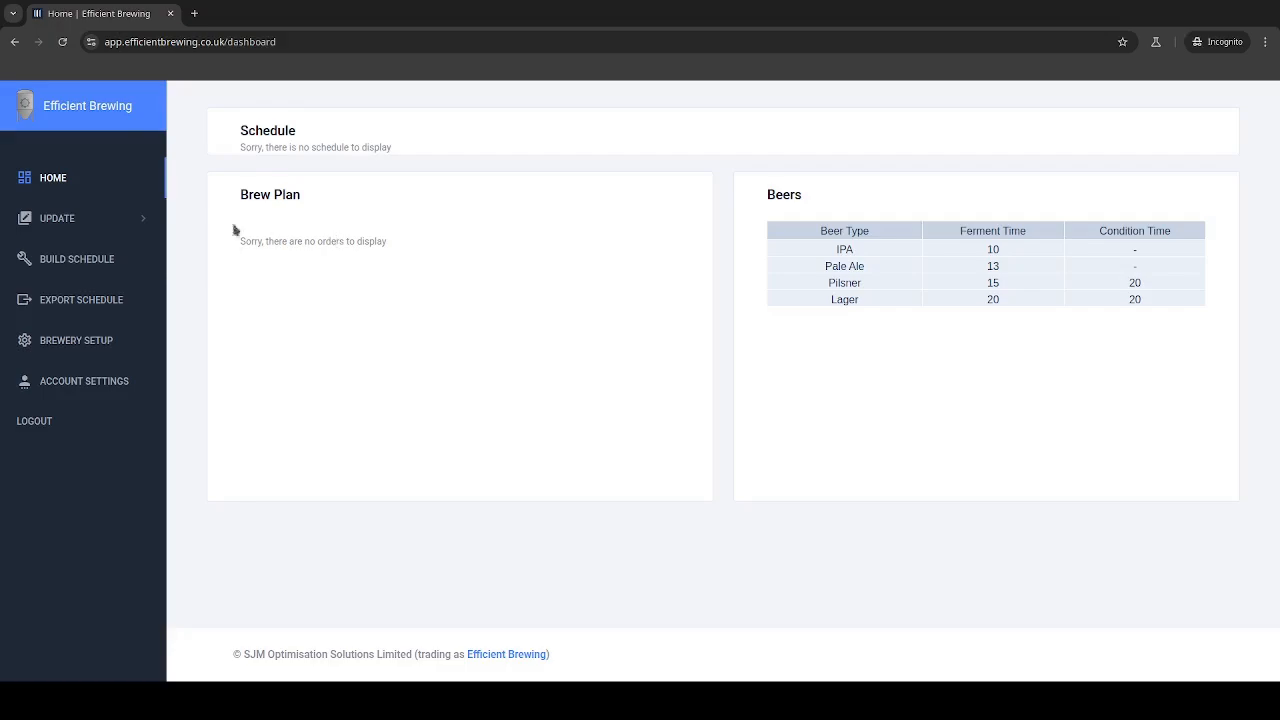
Open the Brew Plan update page, leaving the start date at 04/03/2025
click(64, 224)
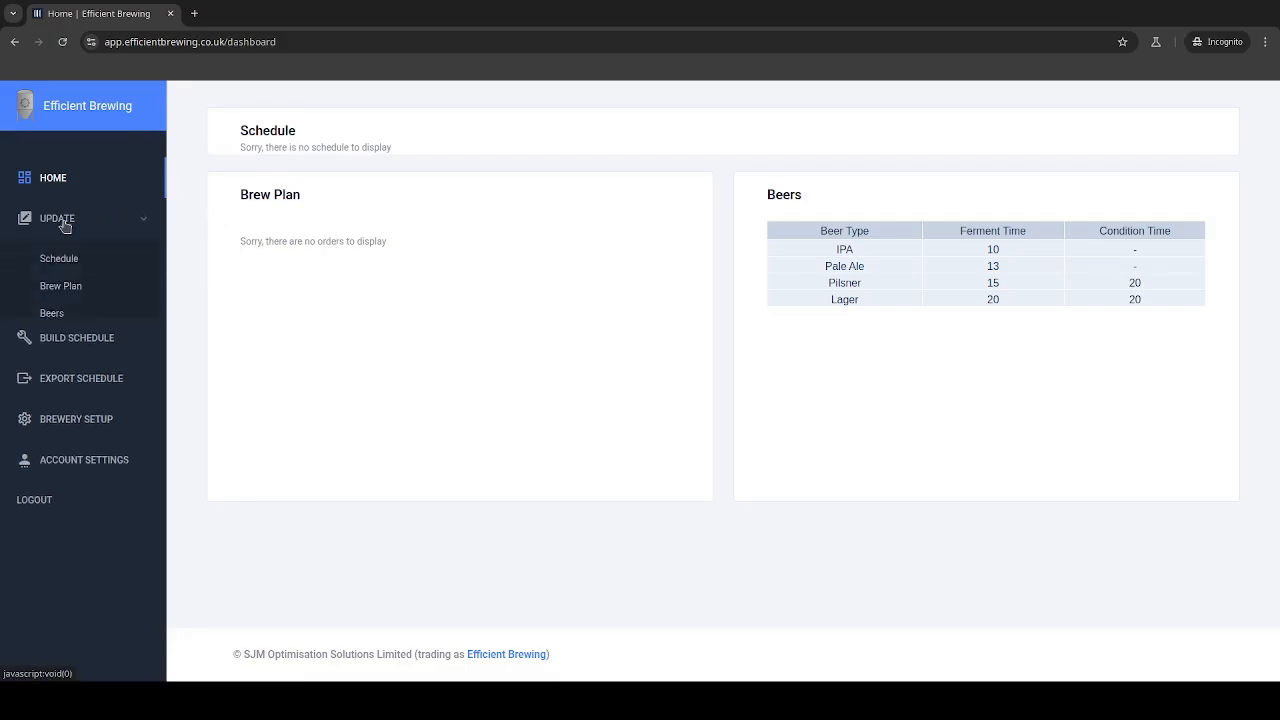
click(61, 288)
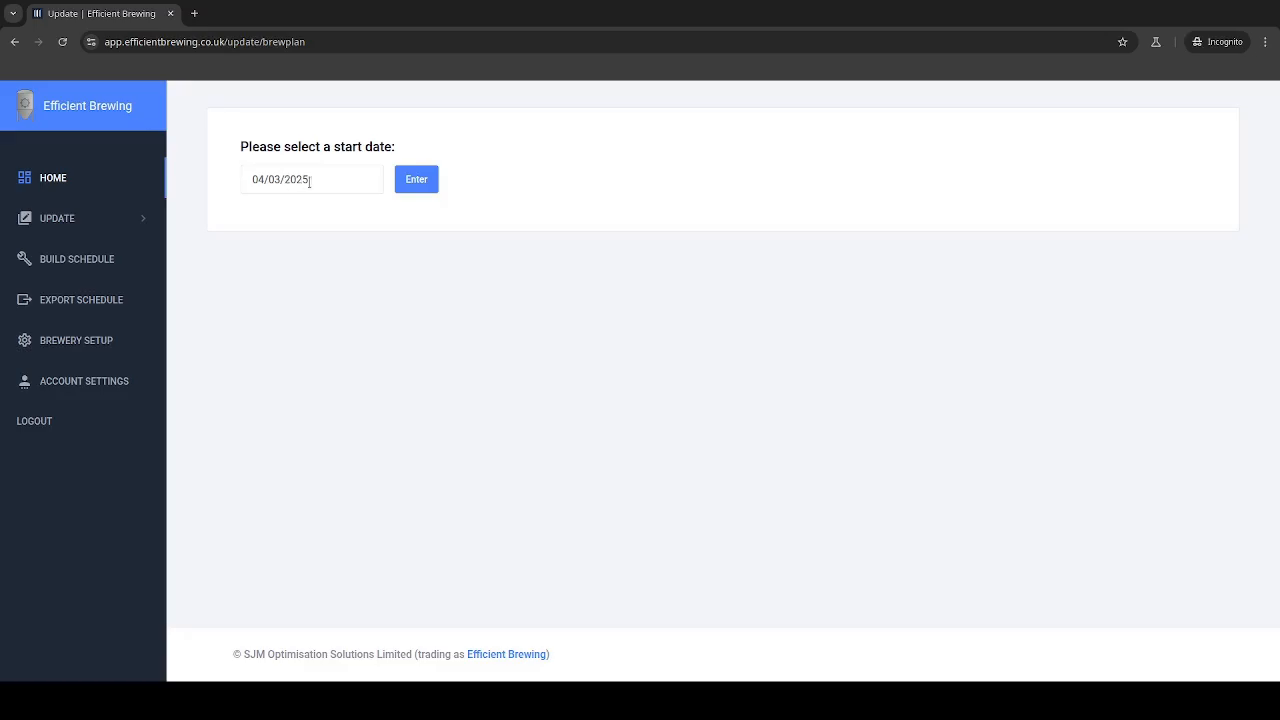
click(311, 181)
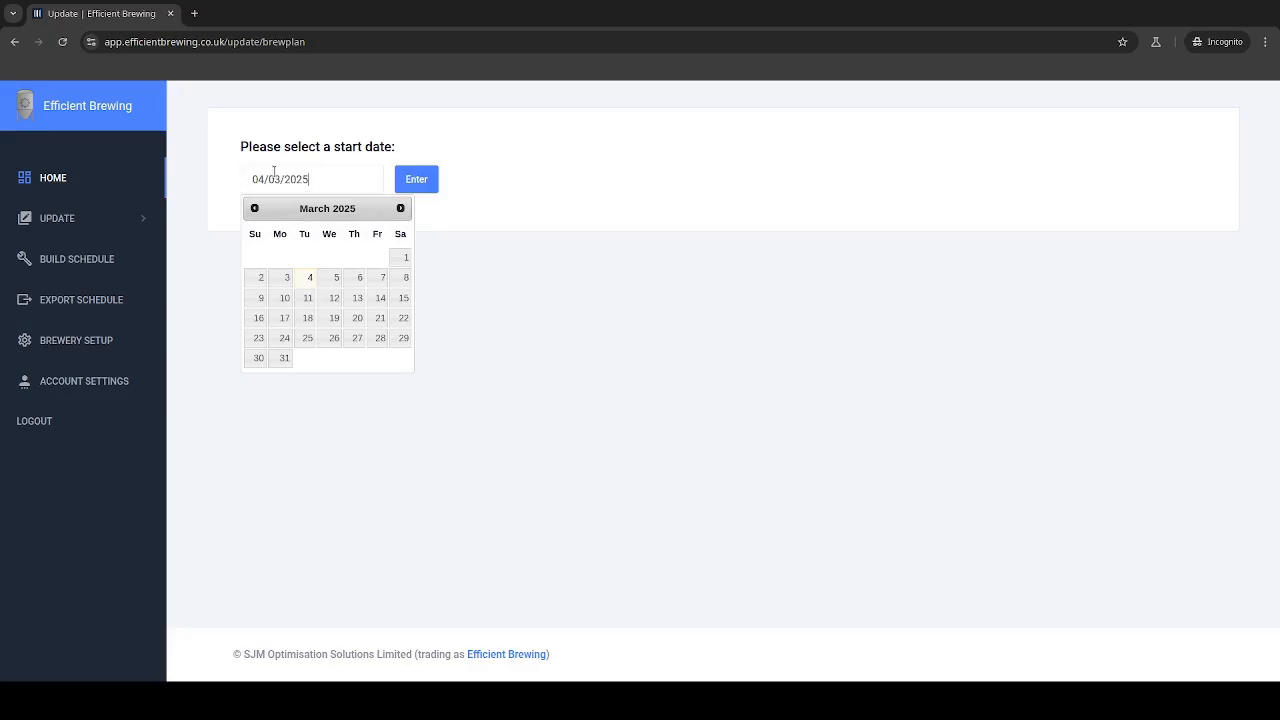
click(530, 194)
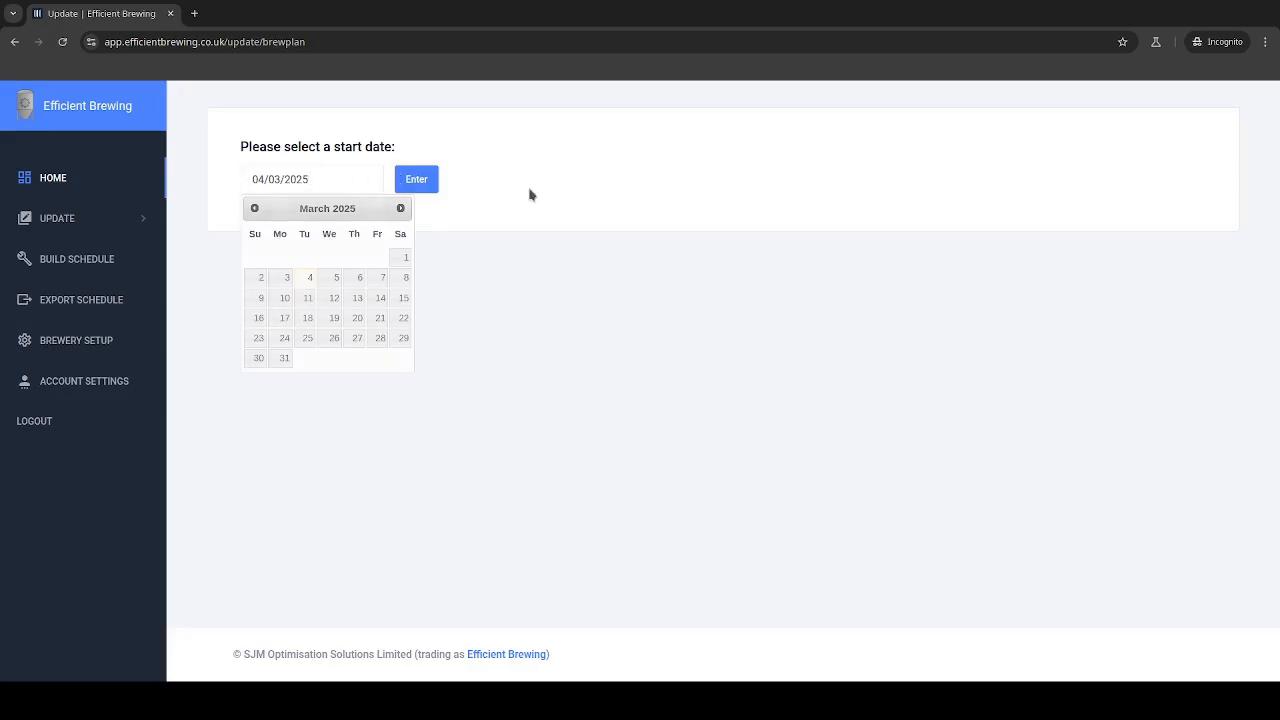
Confirm the 04/03/2025 start date to load the empty brew plan table and order form
click(417, 194)
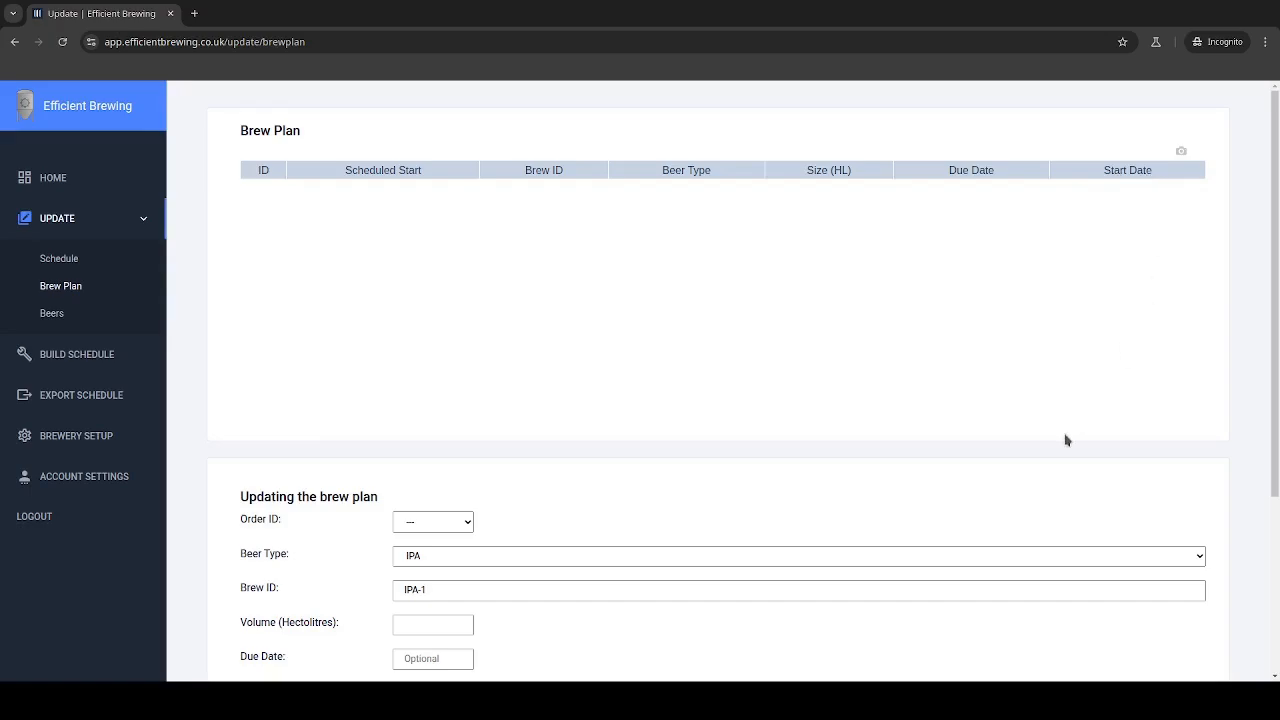
Add order IPA-1, 60 hectolitres of IPA, with due and start dates left empty
scroll(1066, 440, down, 1)
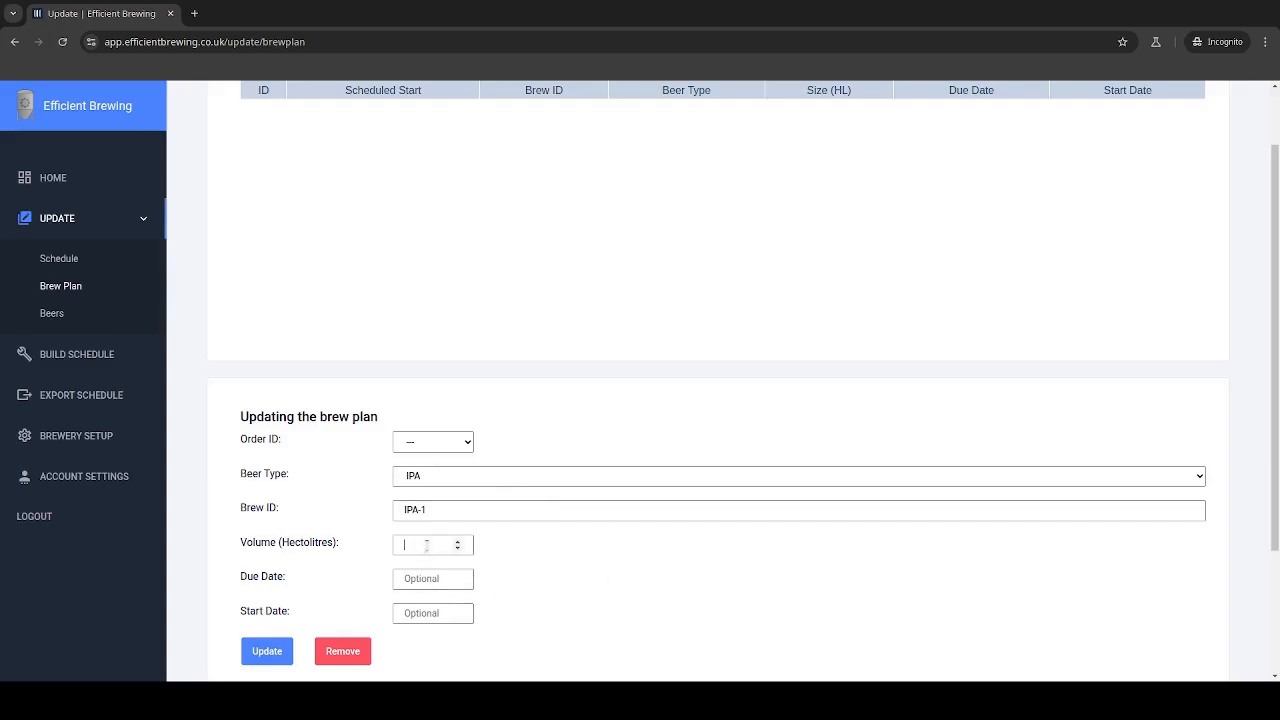
text(60)
click(445, 578)
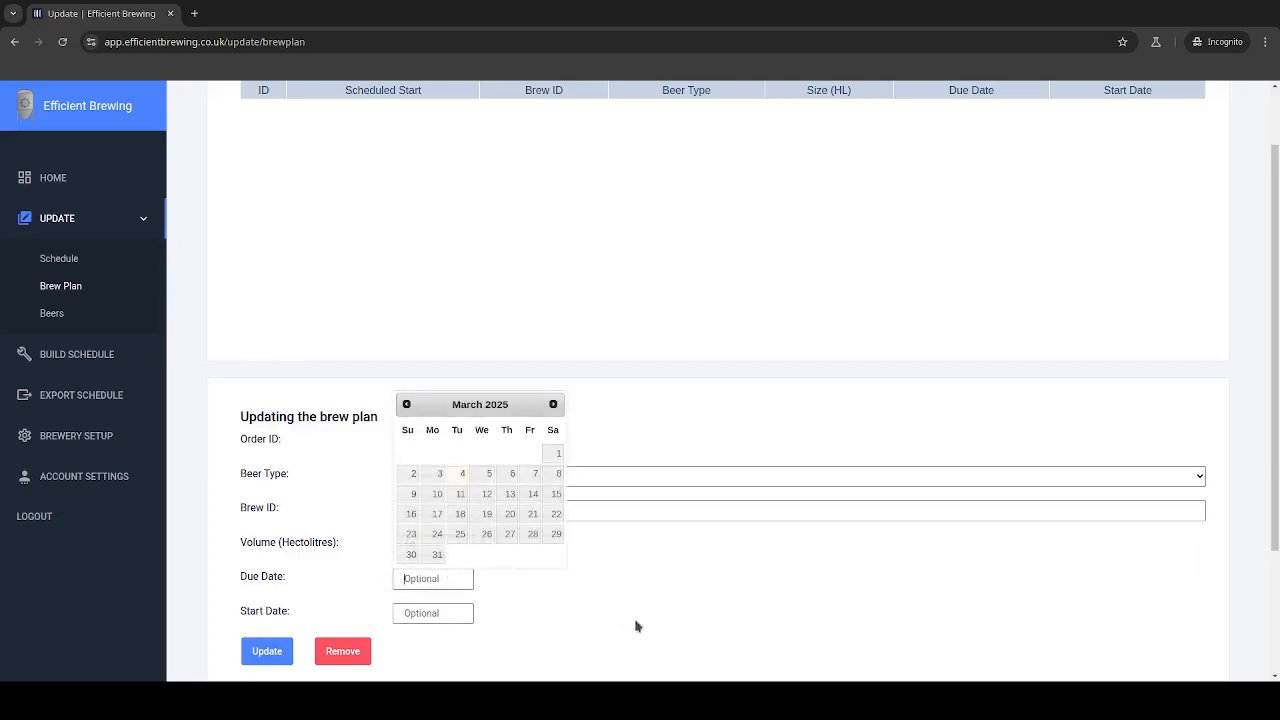
click(450, 614)
click(512, 626)
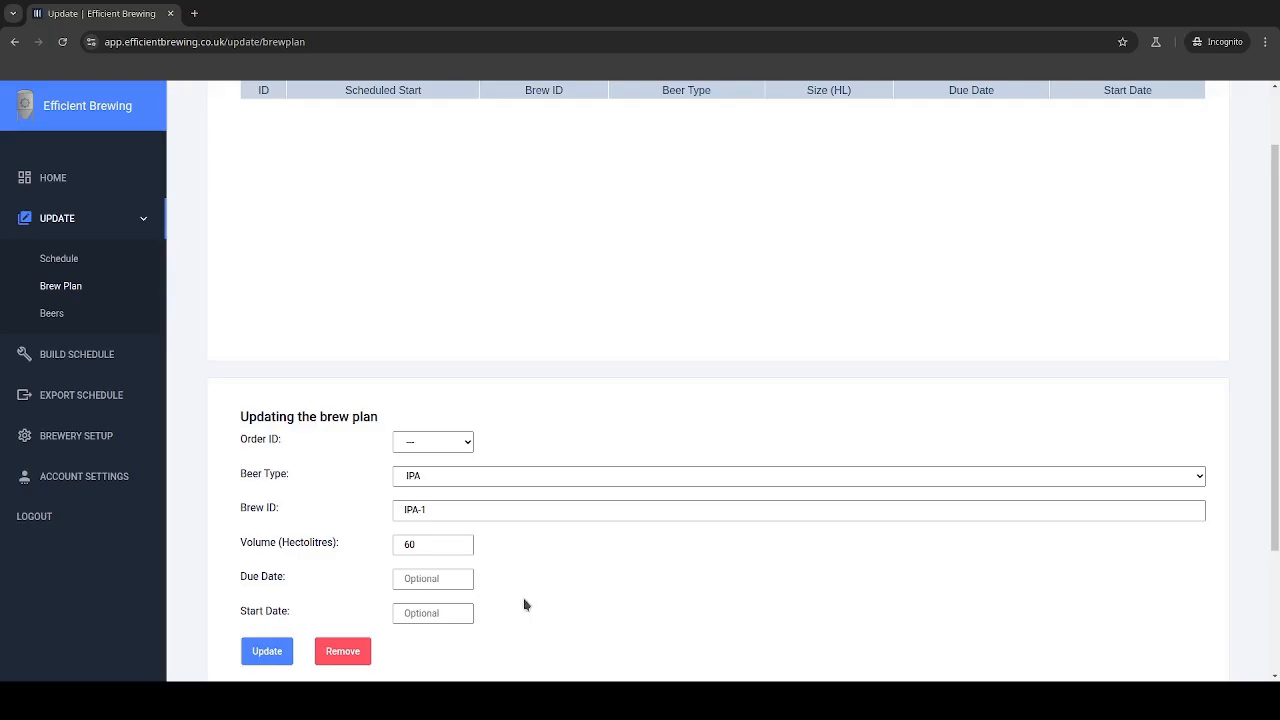
click(265, 658)
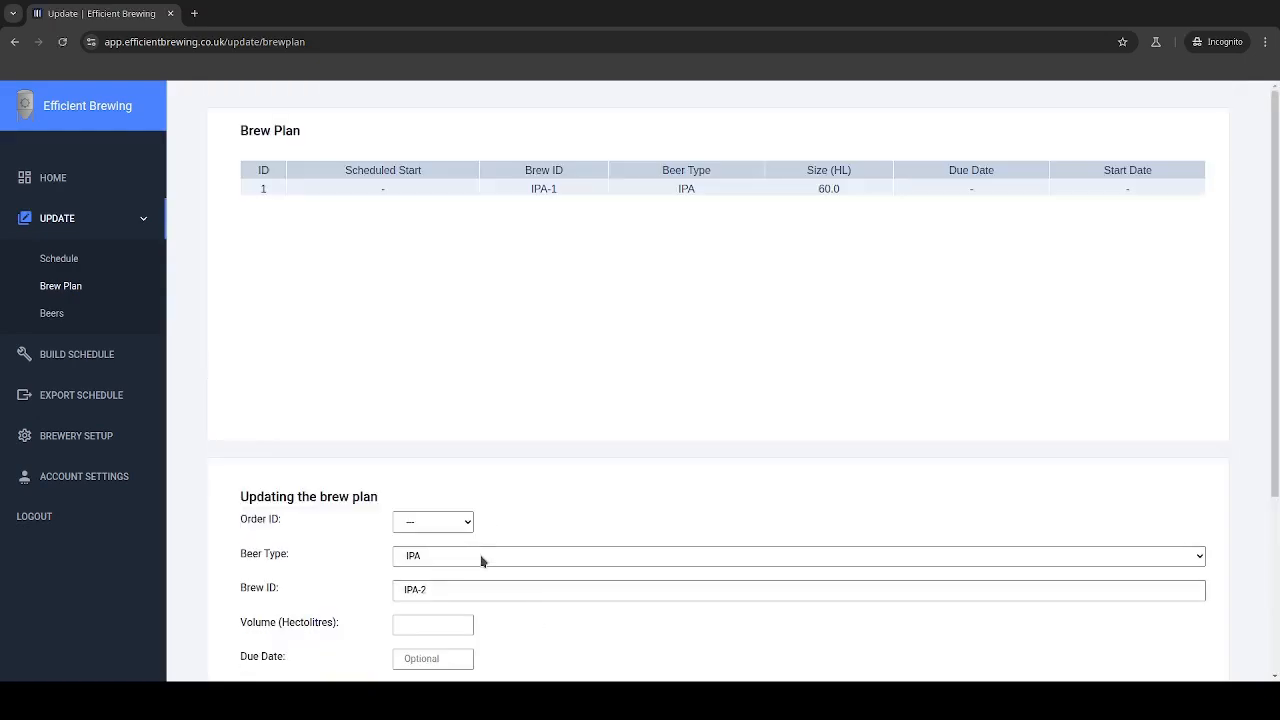
Add PALE-2, a 60-hectolitre Pale Ale order, as the second row
click(472, 588)
scroll(573, 610, down, 1)
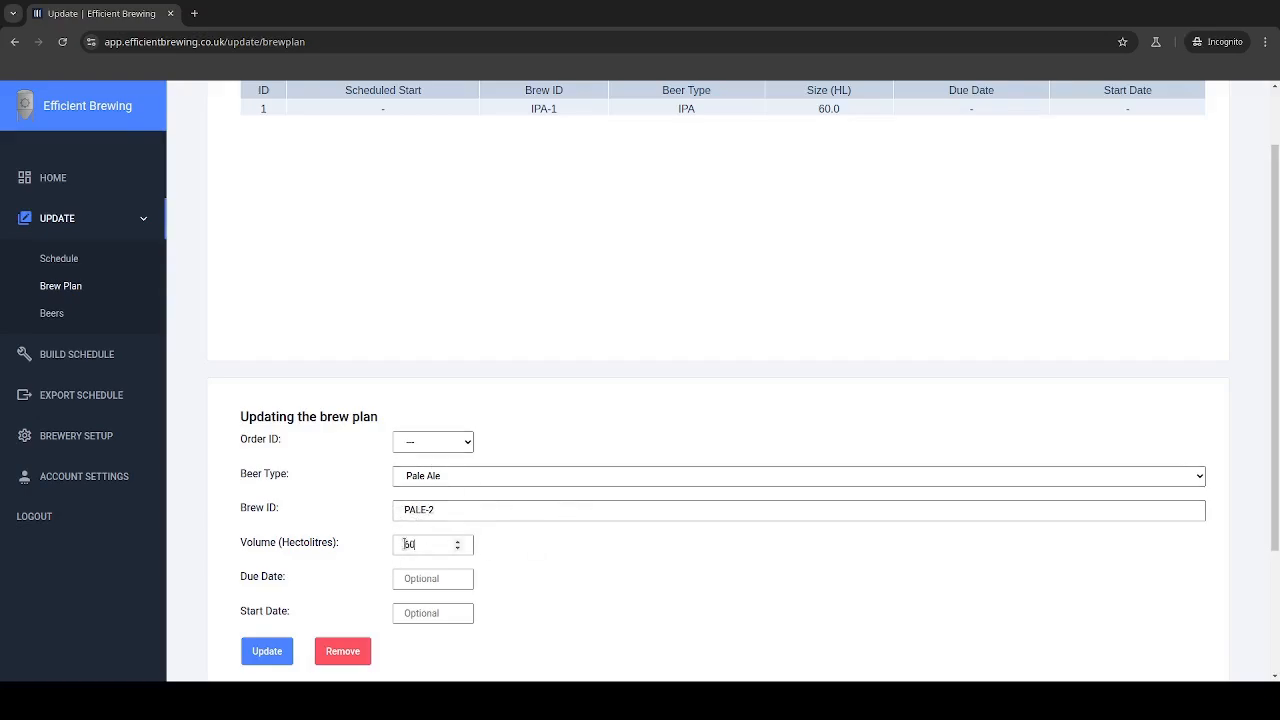
click(267, 651)
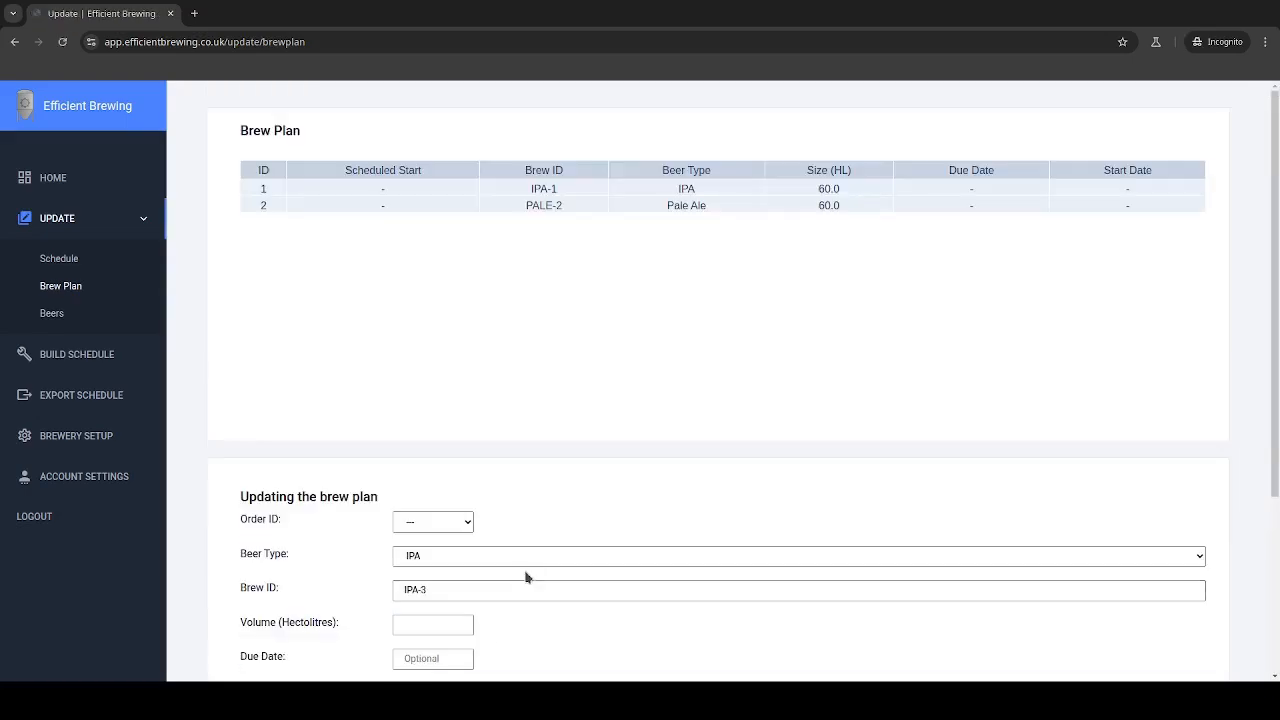
Change the proposed brew ID to IPA-SPECIAL-3
click(417, 591)
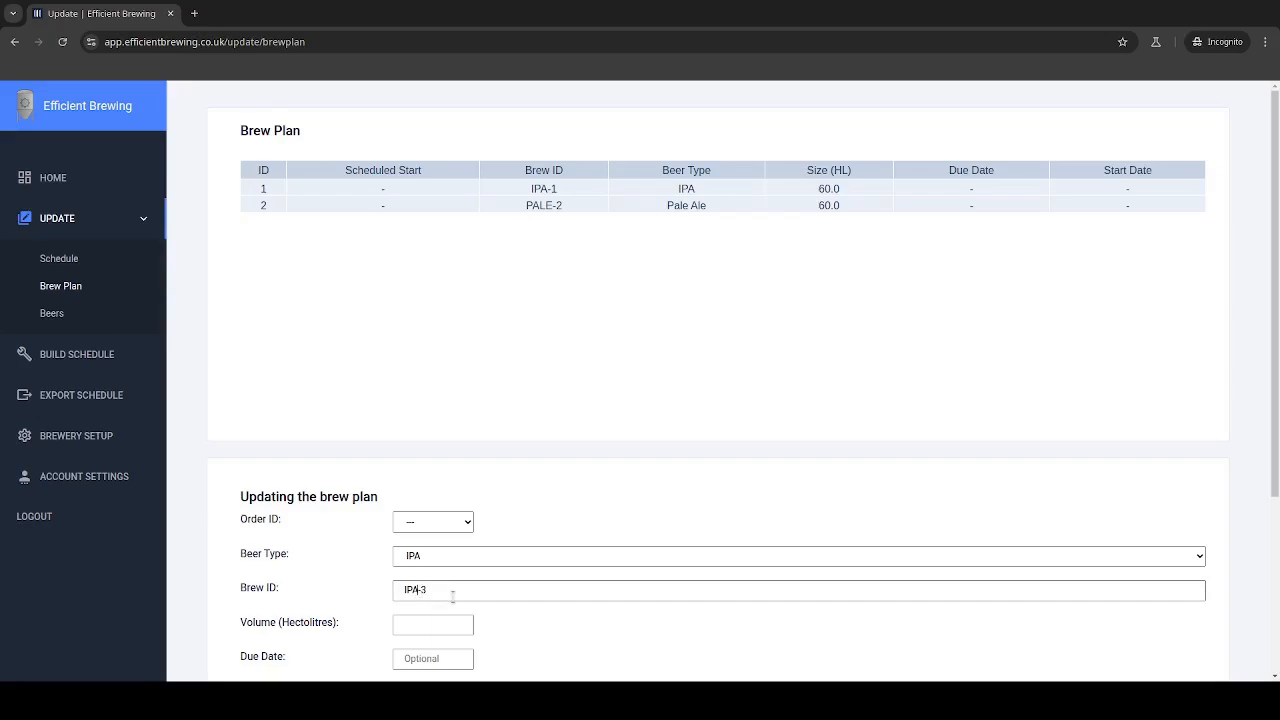
text(-SDS)
key(BackSpace)
key(BackSpace)
text(PEC)
text(U)
text(AL-)
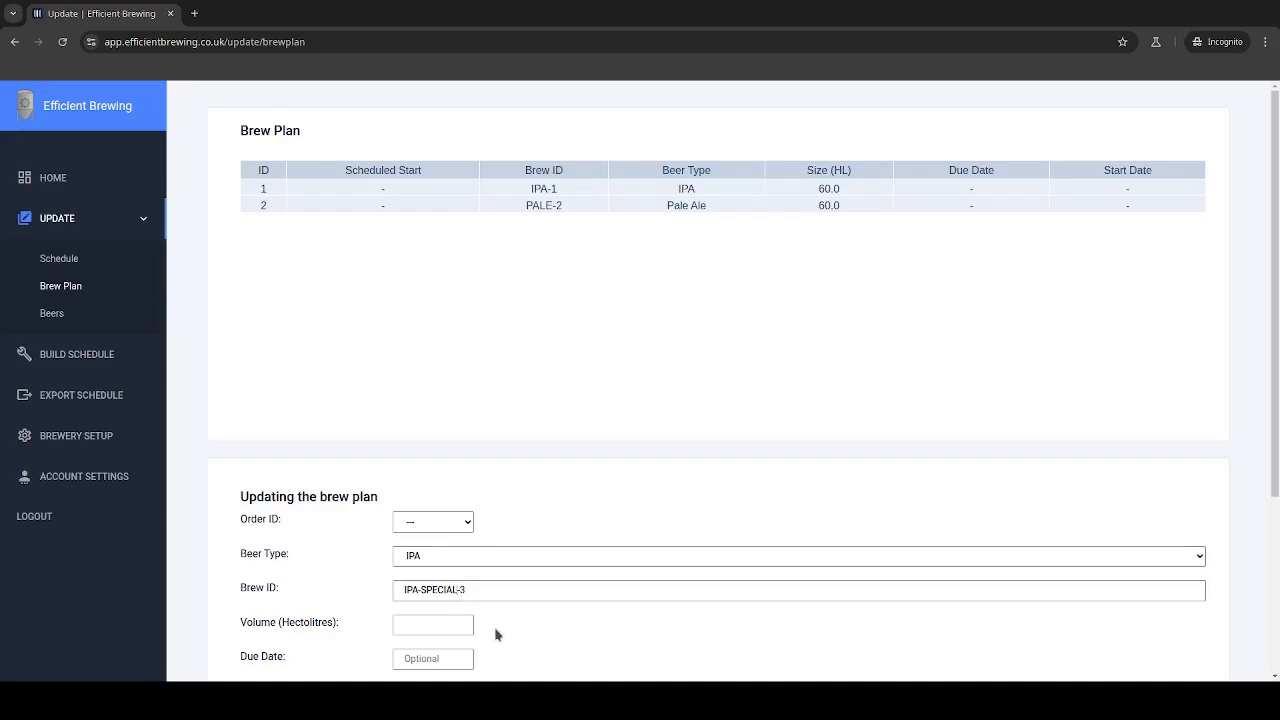
After the validation warning, enter a 60-hectolitre volume and add the IPA-SPECIAL-3 order
scroll(497, 630, down, 2)
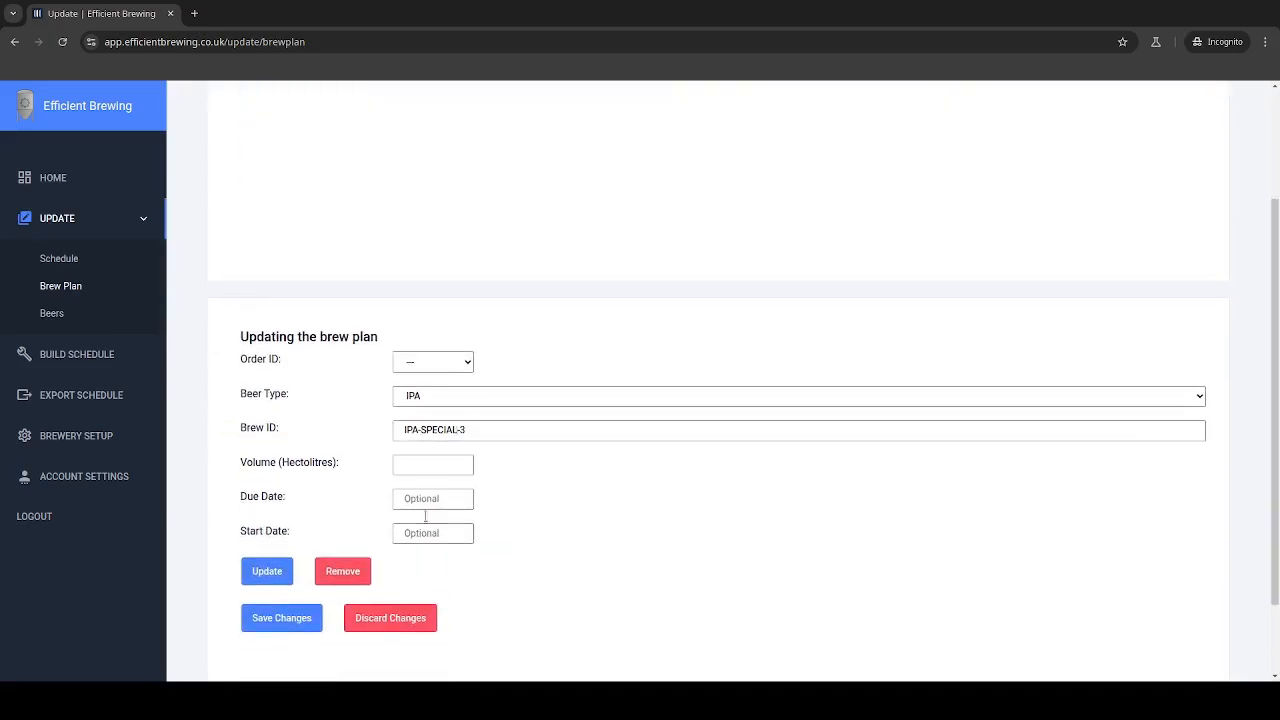
click(256, 570)
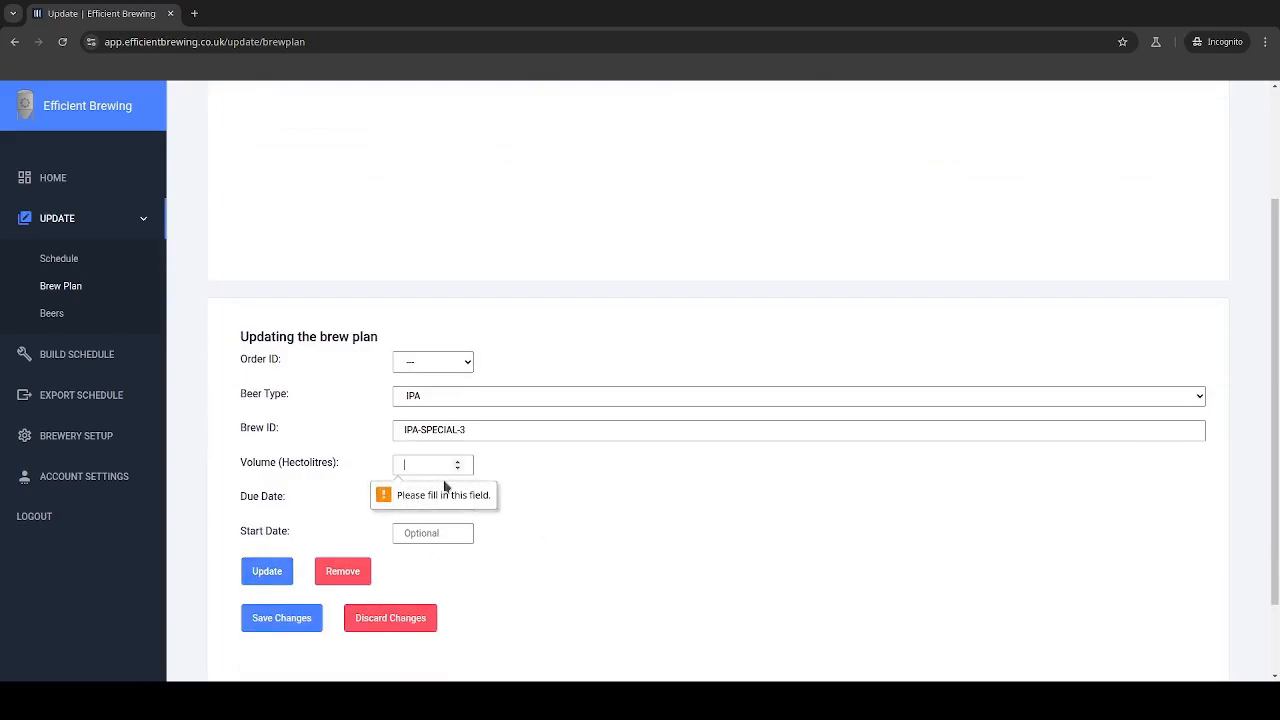
text(60)
click(270, 570)
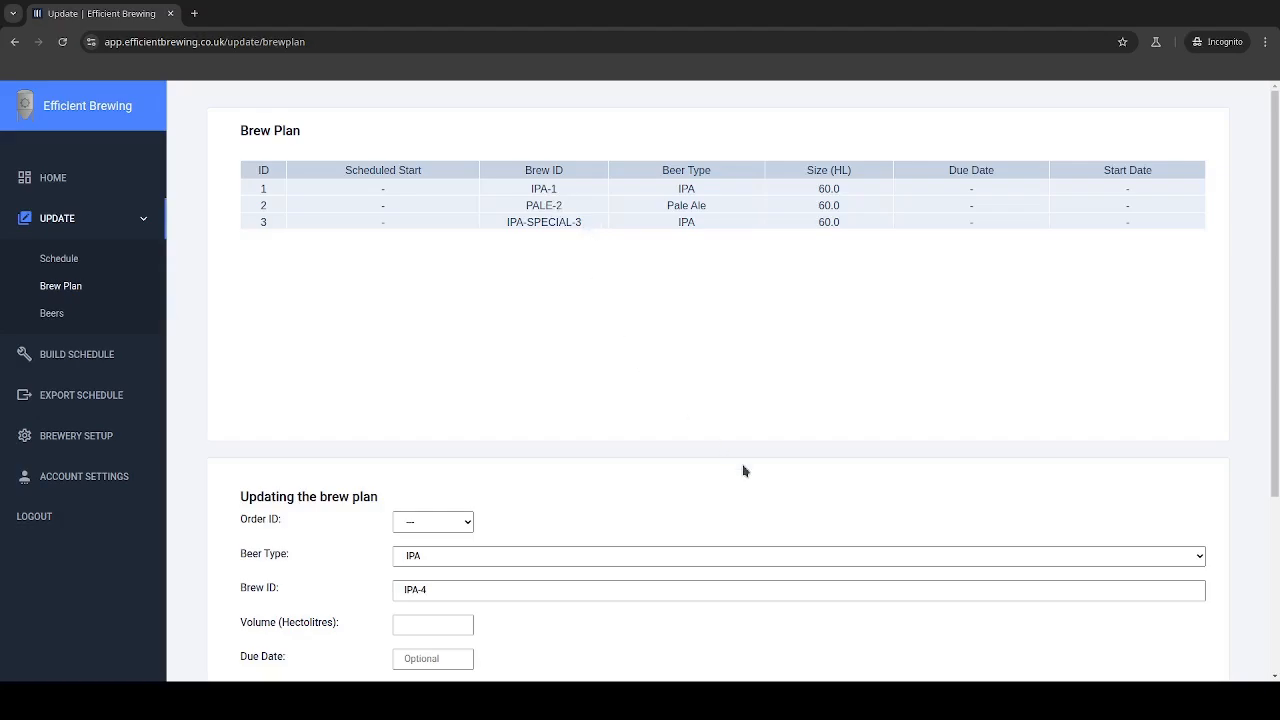
scroll(743, 471, down, 1)
Add the Pilsner order PILS-4 and the Lager order LAGE-5 to the plan
click(466, 478)
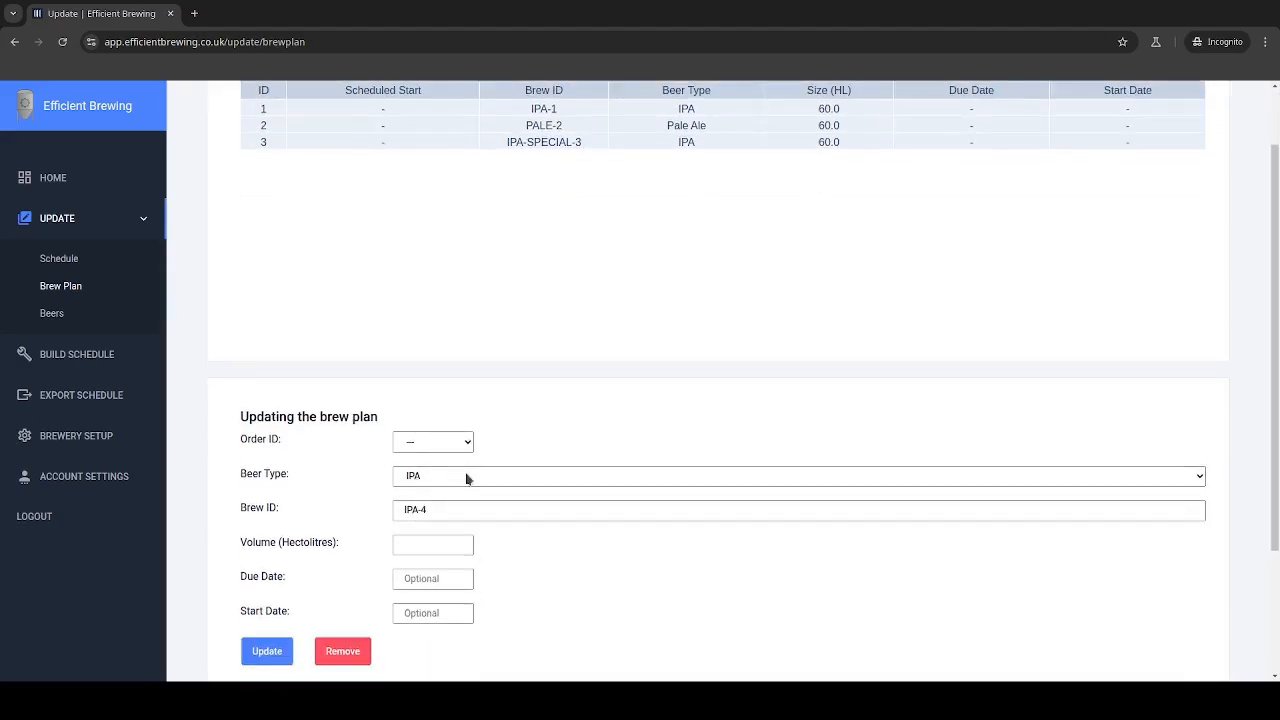
click(466, 531)
click(280, 651)
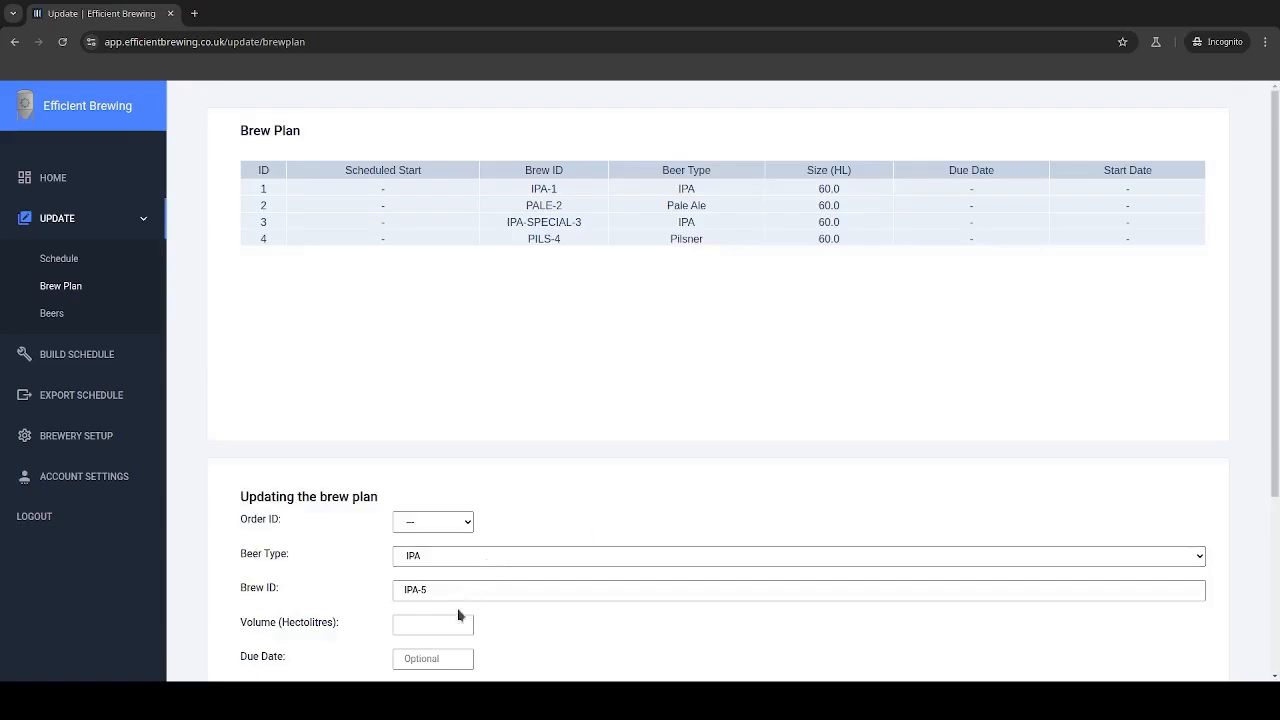
click(456, 619)
click(415, 627)
scroll(320, 560, down, 1)
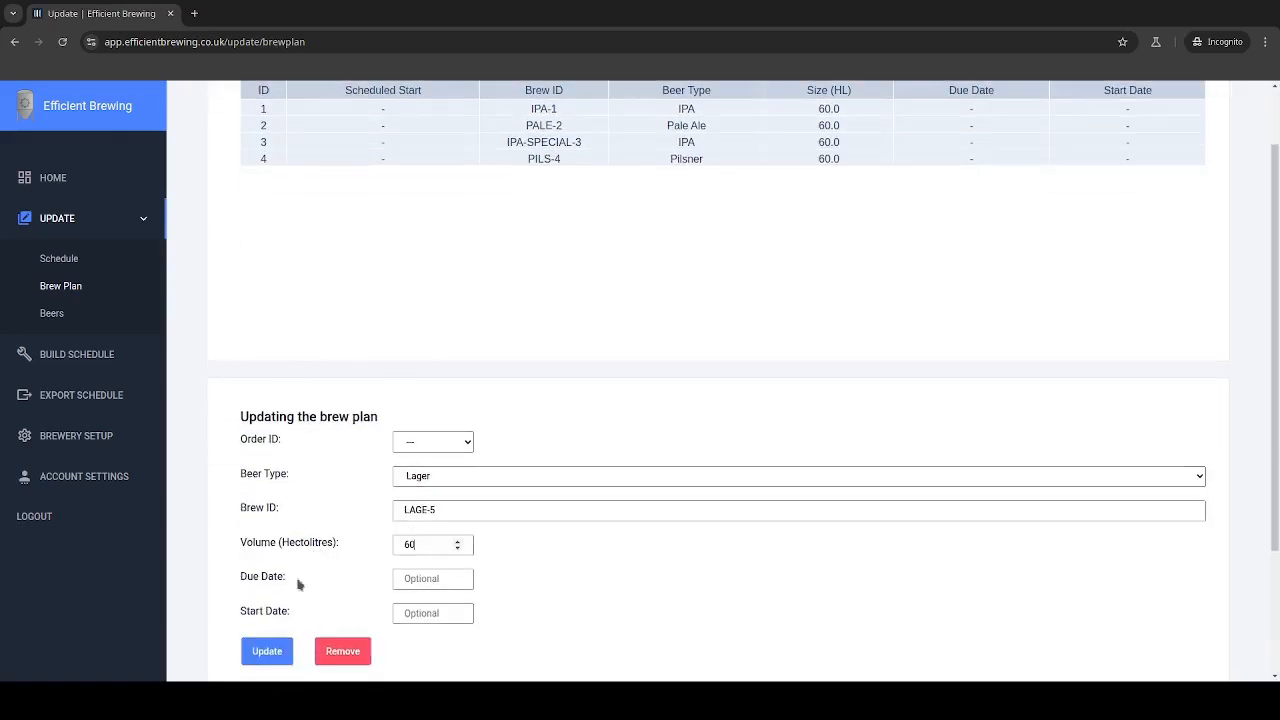
click(278, 652)
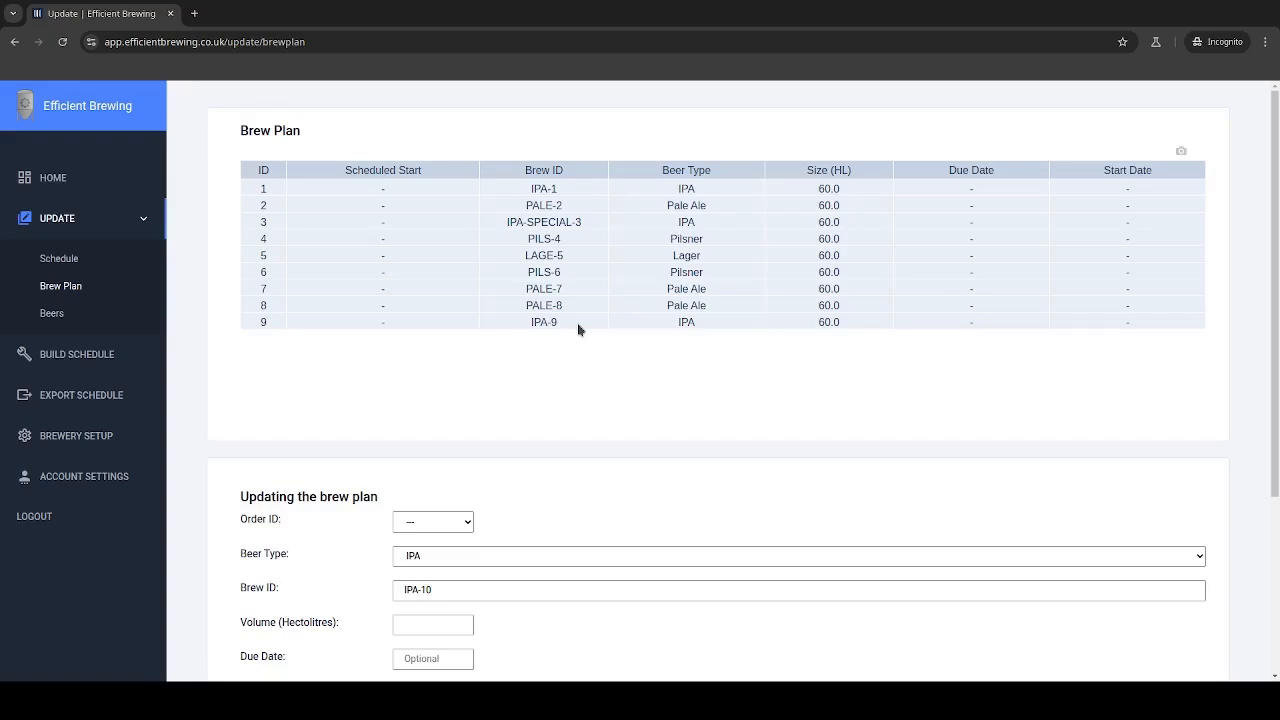
Save the brew plan with its nine 60 HL orders, IPA-1 through IPA-9
scroll(578, 330, down, 1)
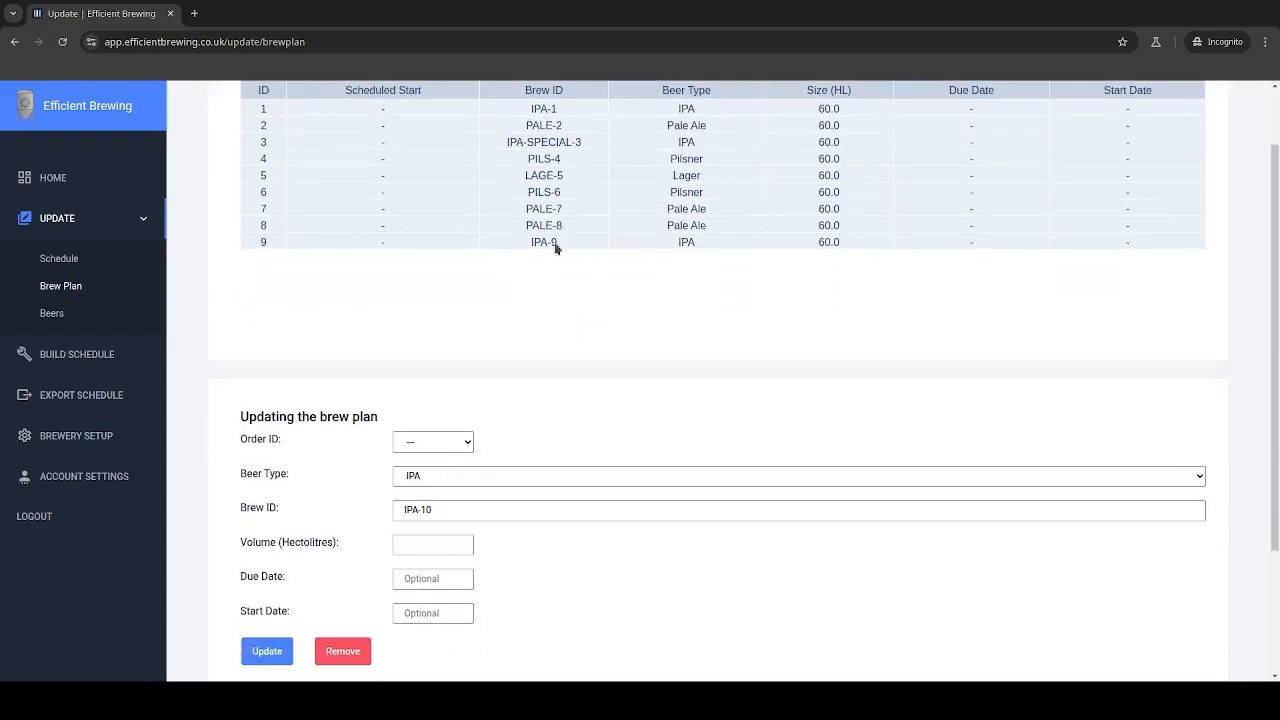
scroll(545, 289, up, 1)
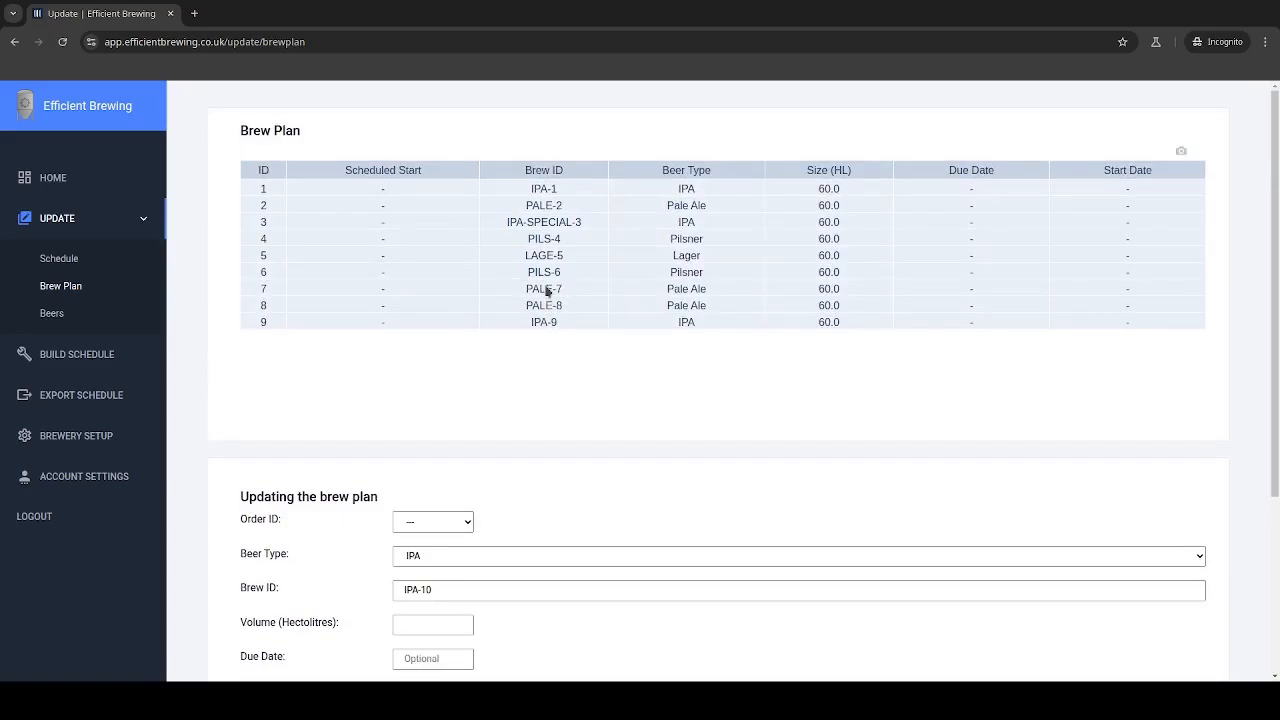
scroll(545, 292, down, 3)
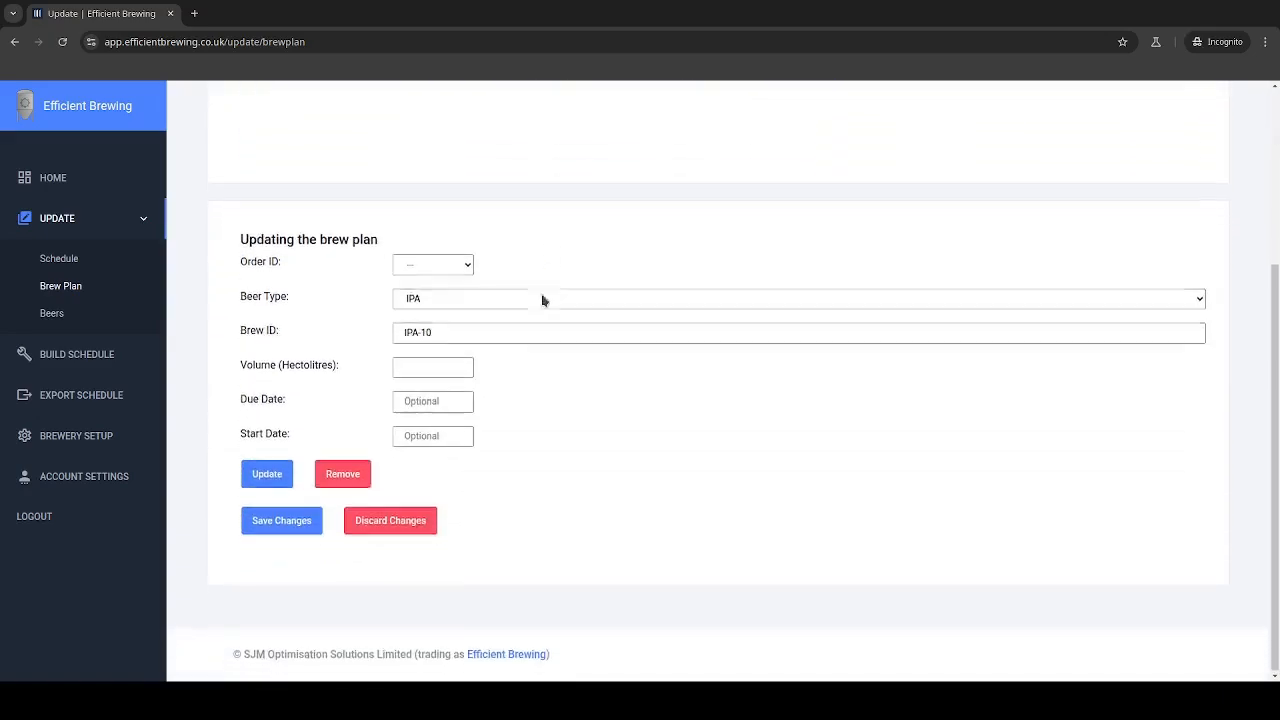
click(280, 521)
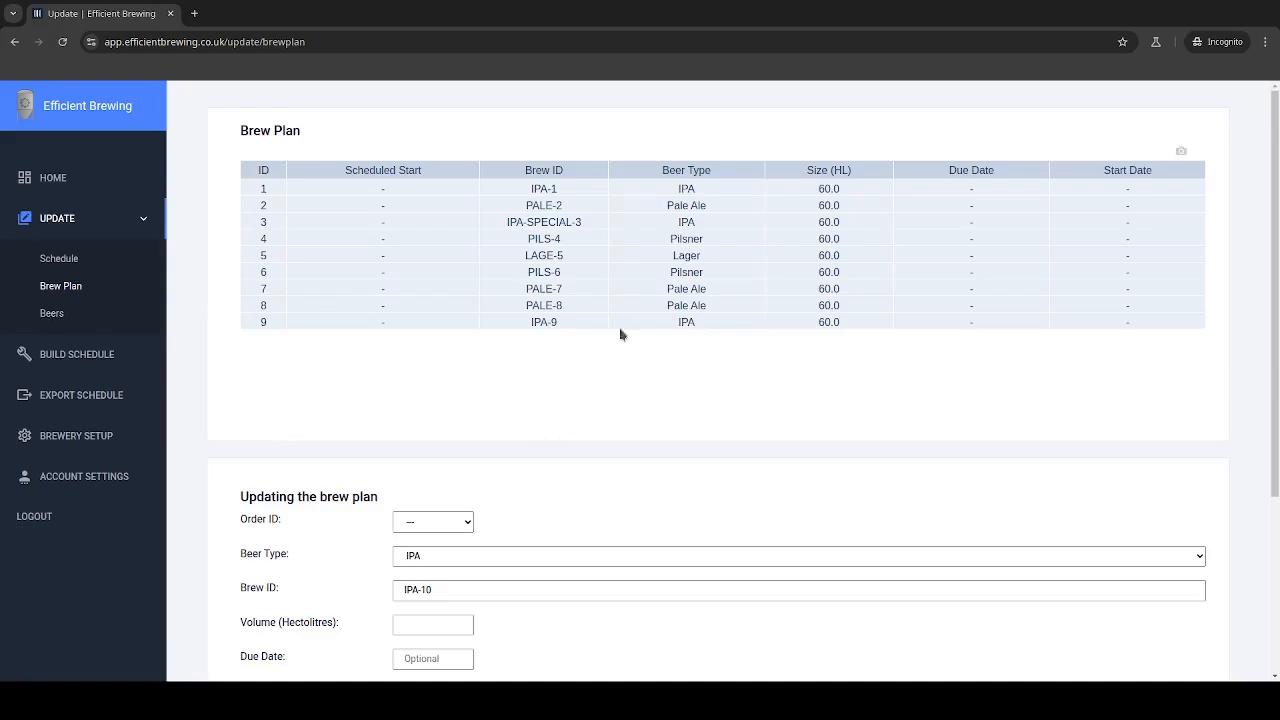
Select order 5, the LAGE-5 Lager, and remove it from the plan
scroll(845, 310, down, 1)
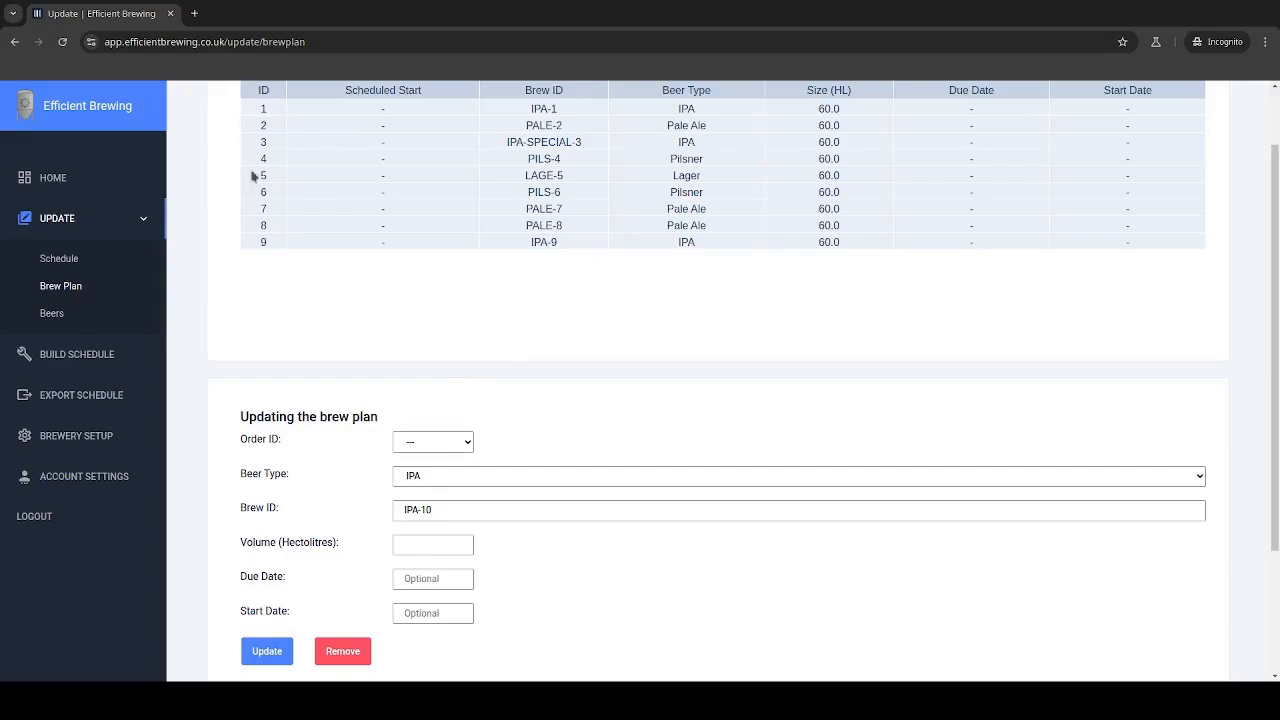
click(428, 441)
click(453, 532)
click(345, 650)
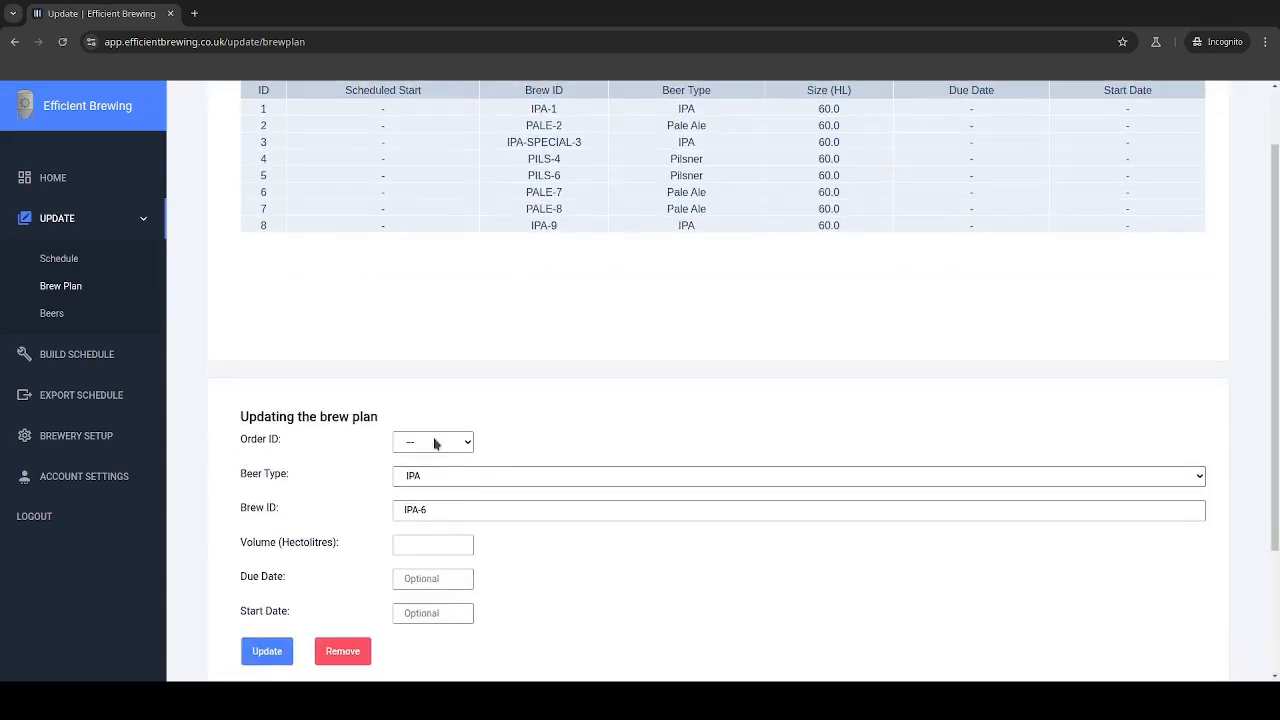
Set the new order's beer type to Lager for LAGE-6
click(446, 471)
click(443, 540)
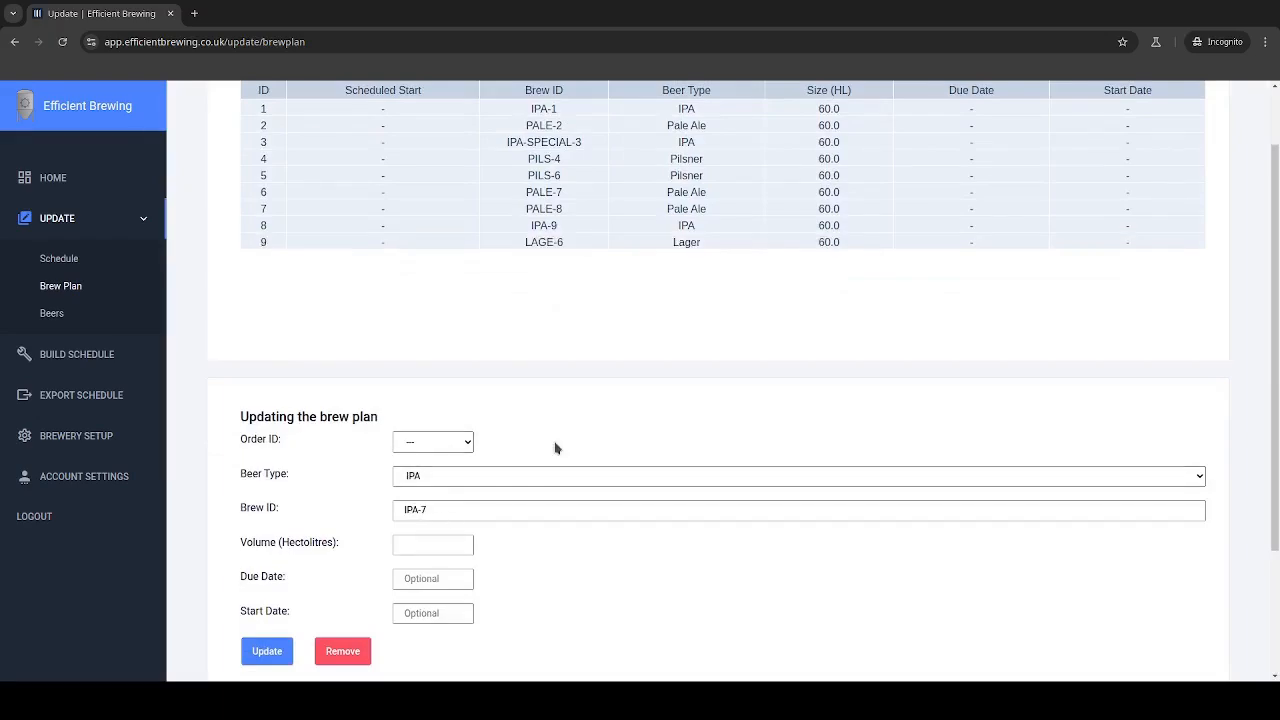
scroll(557, 438, up, 1)
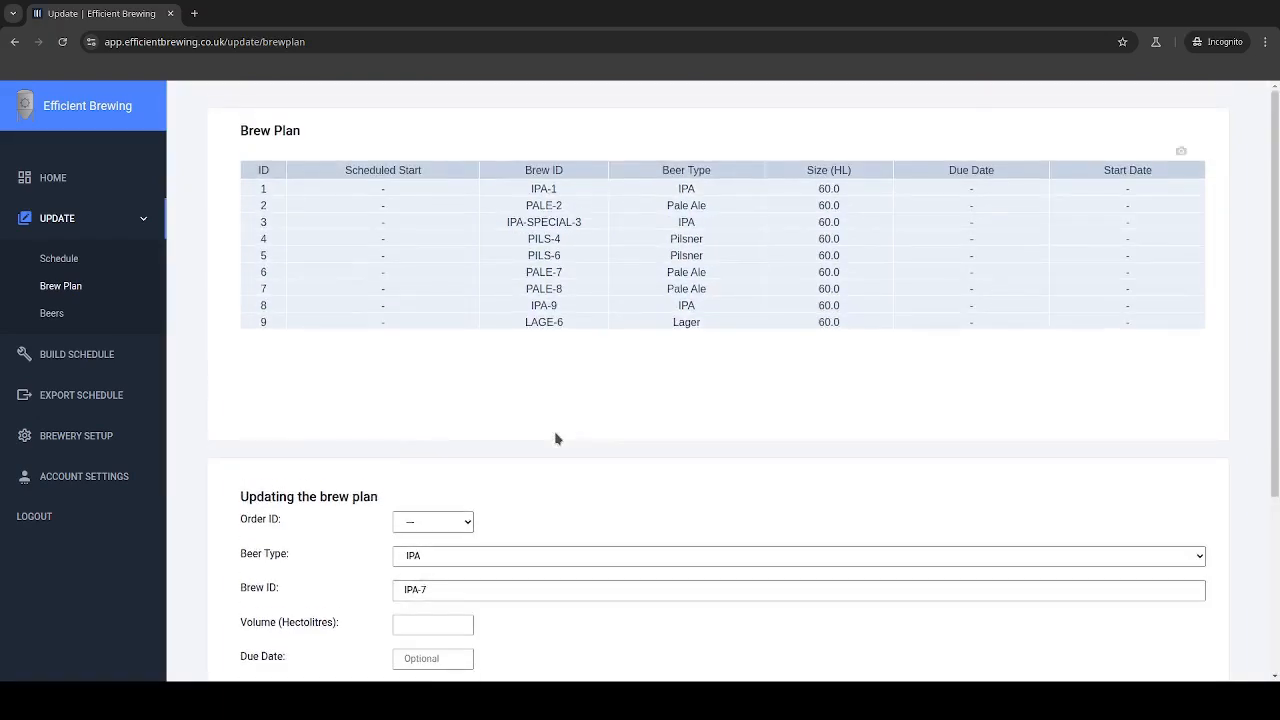